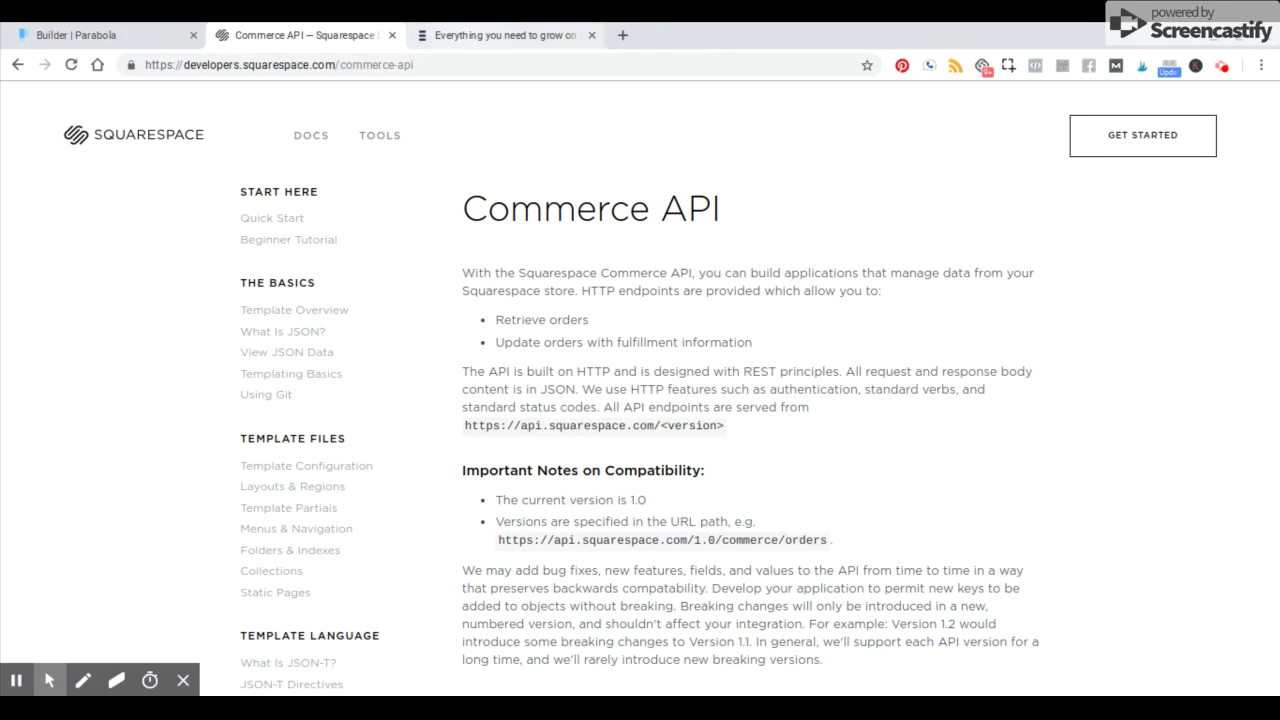
- Switch to the Squarespace site manager and open the site's Advanced settings, where the API key options are
left_click(468, 35)
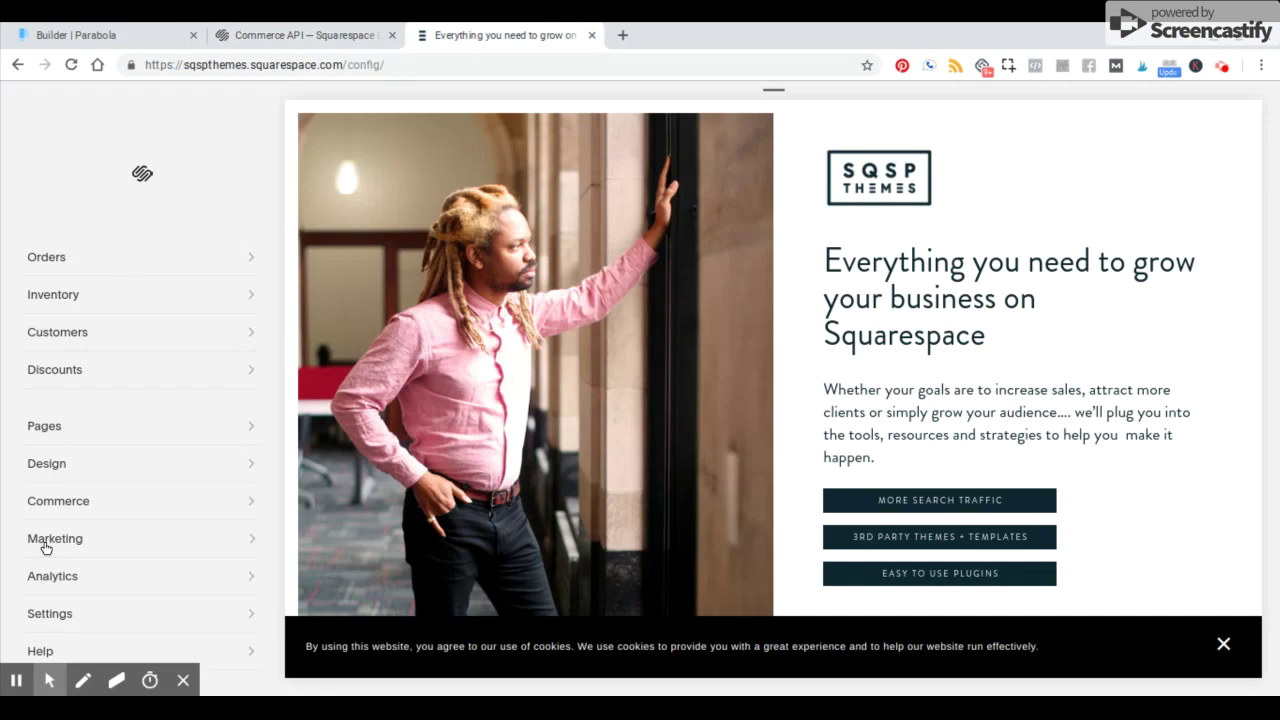
left_click(63, 610)
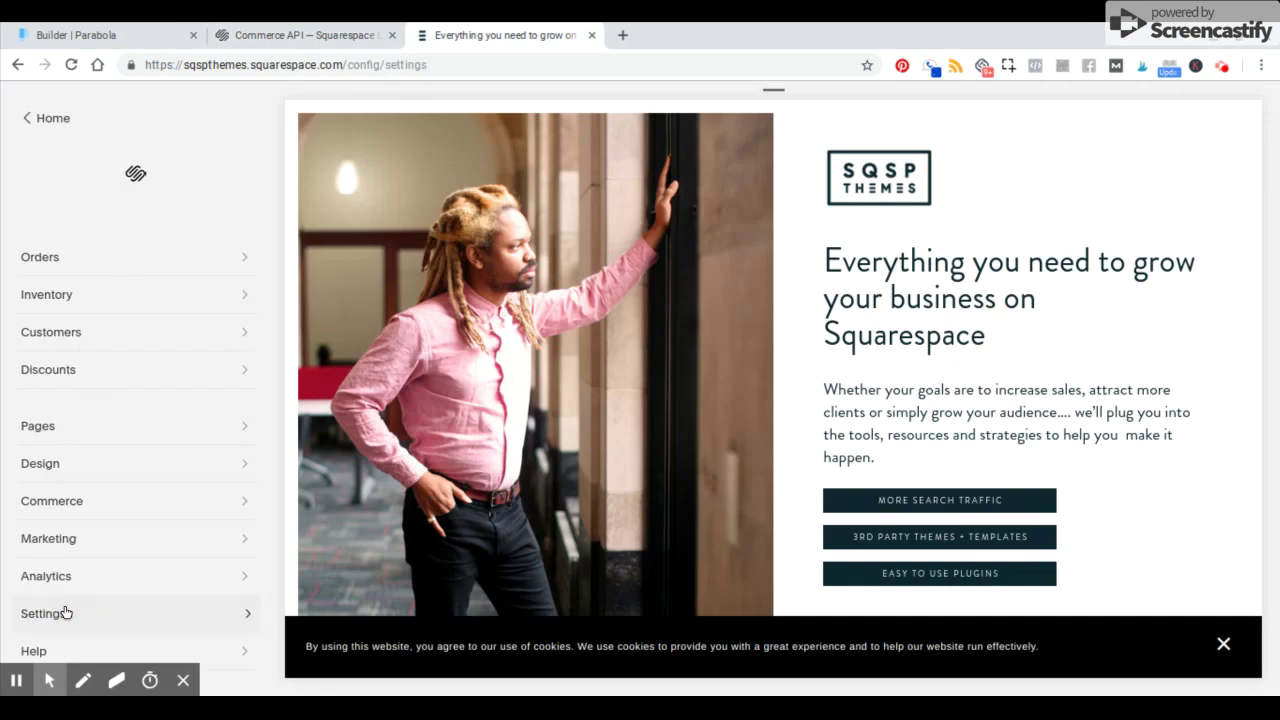
scroll(101, 508, "down", 1)
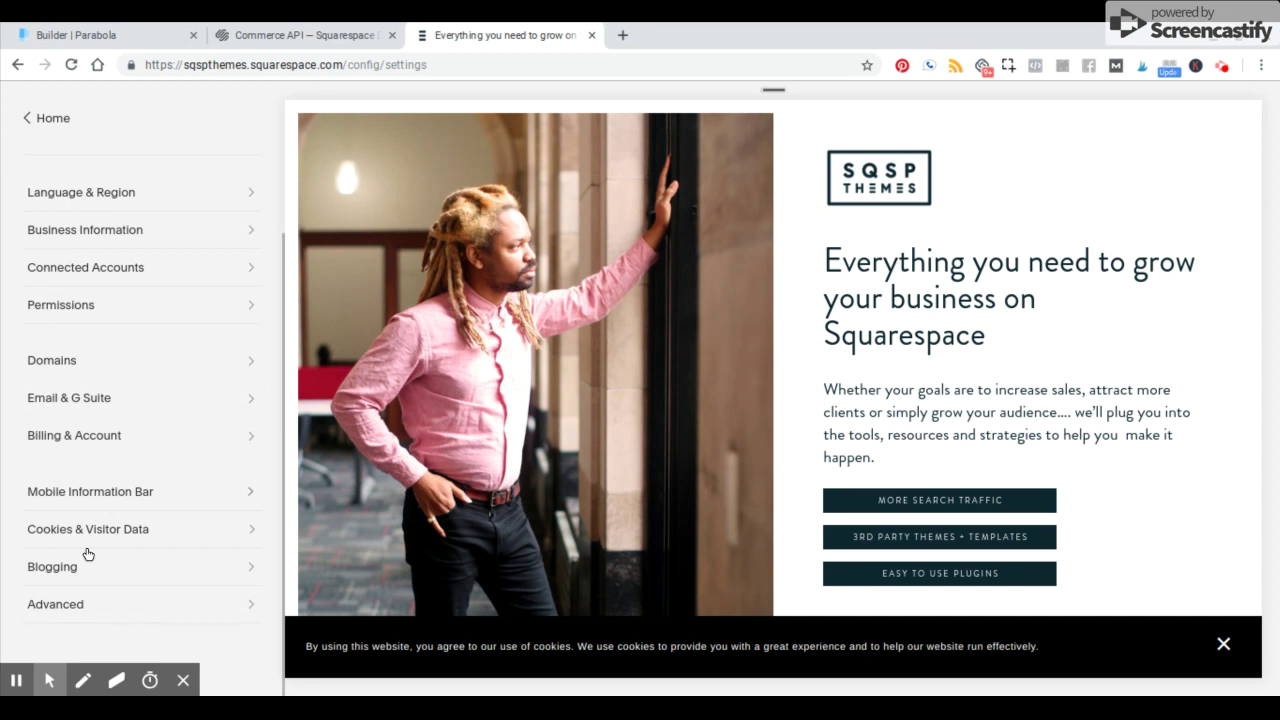
left_click(81, 604)
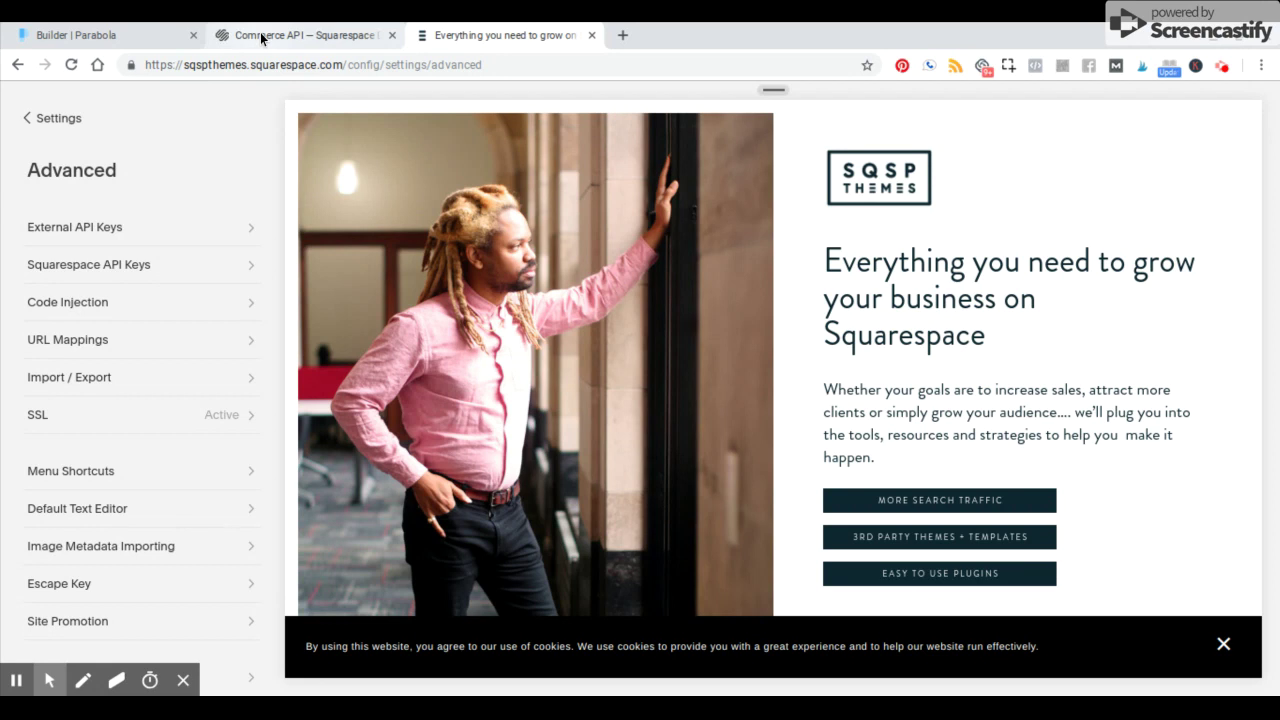
- Switch to the Parabola flow, open the API Import step and review its endpoint URL and authentication settings
left_click(88, 30)
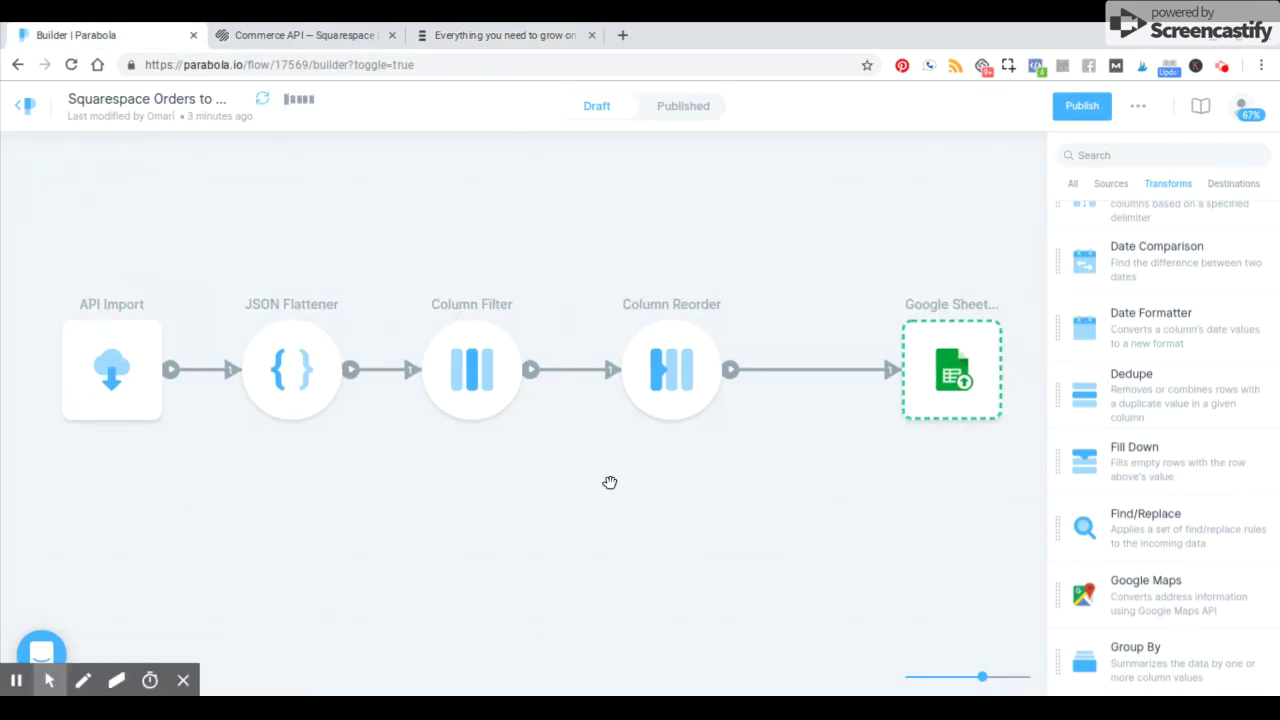
double_click(138, 412)
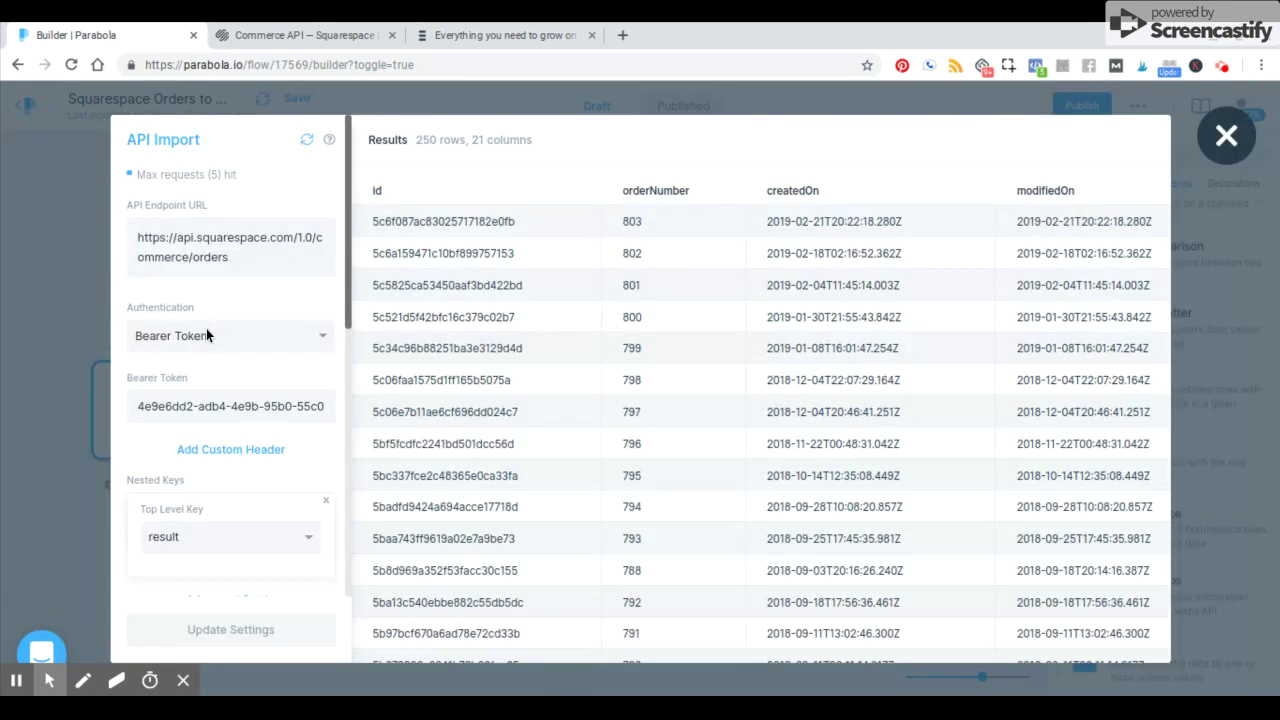
scroll(224, 423, "down", 3)
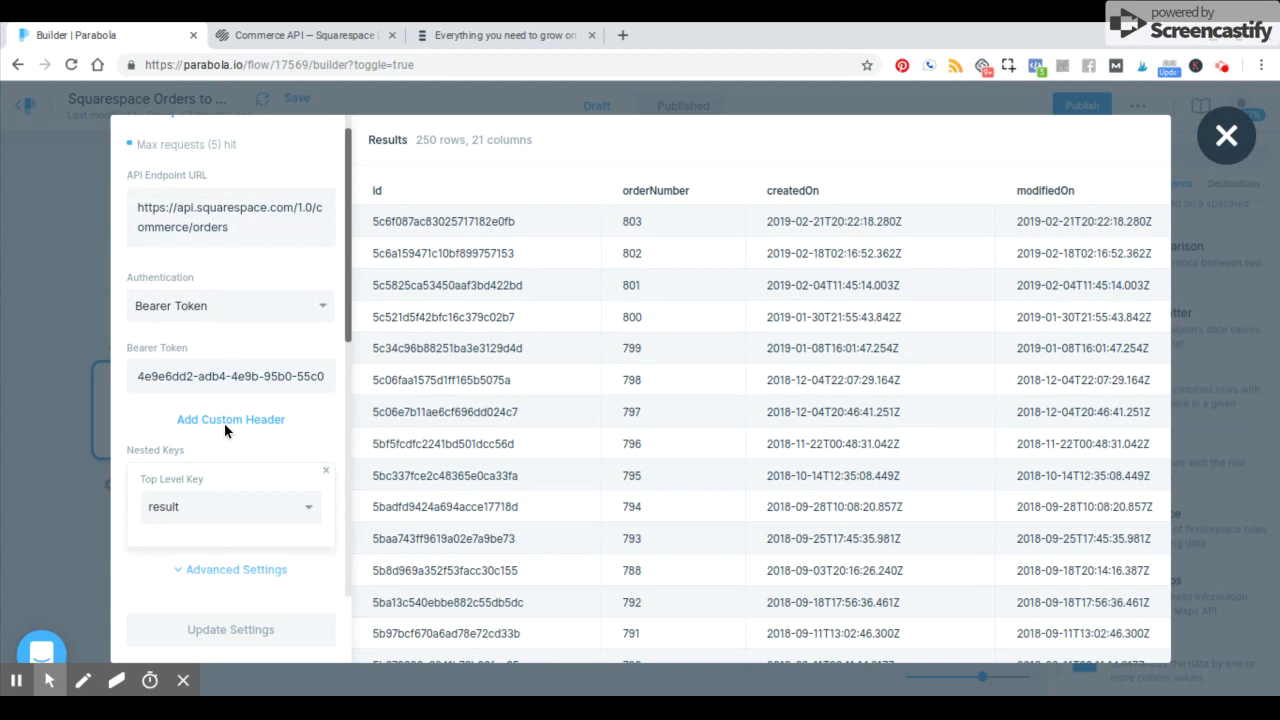
scroll(224, 423, "up", 3)
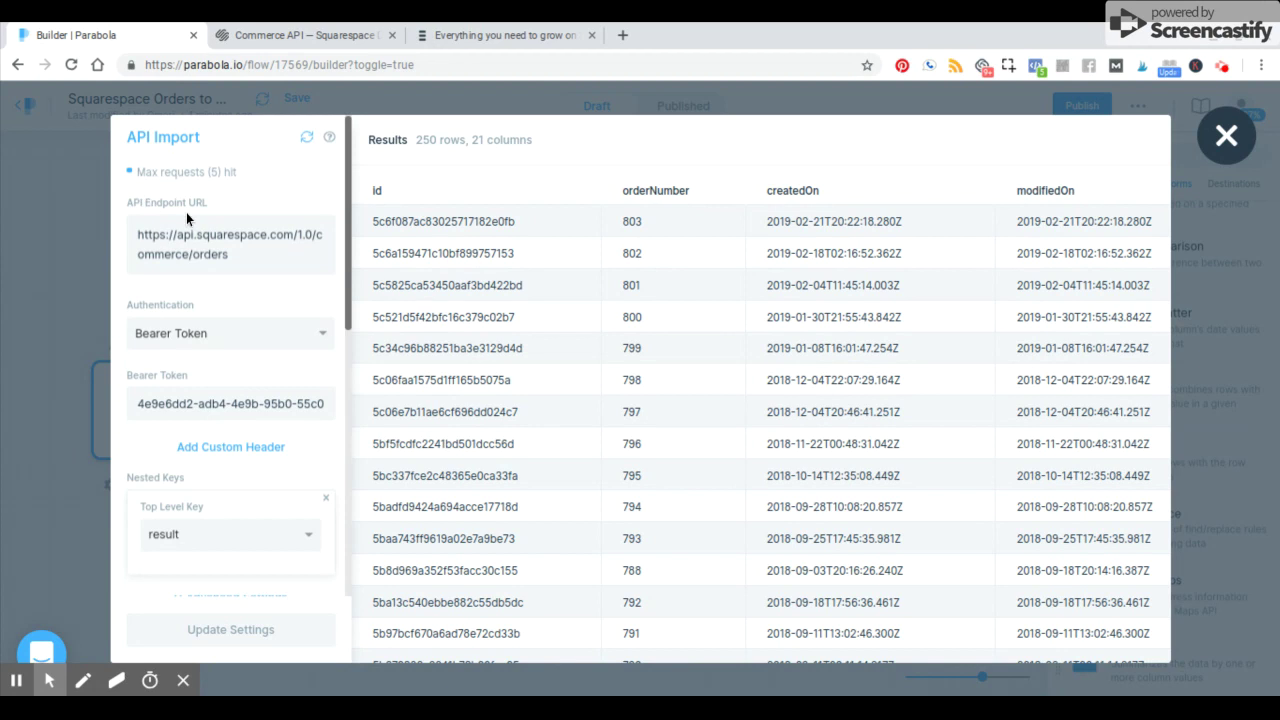
- Find the versioned orders endpoint URL in the Squarespace Commerce API documentation and compare it with the API Import's endpoint URL
left_click(307, 28)
scroll(628, 388, "down", 2)
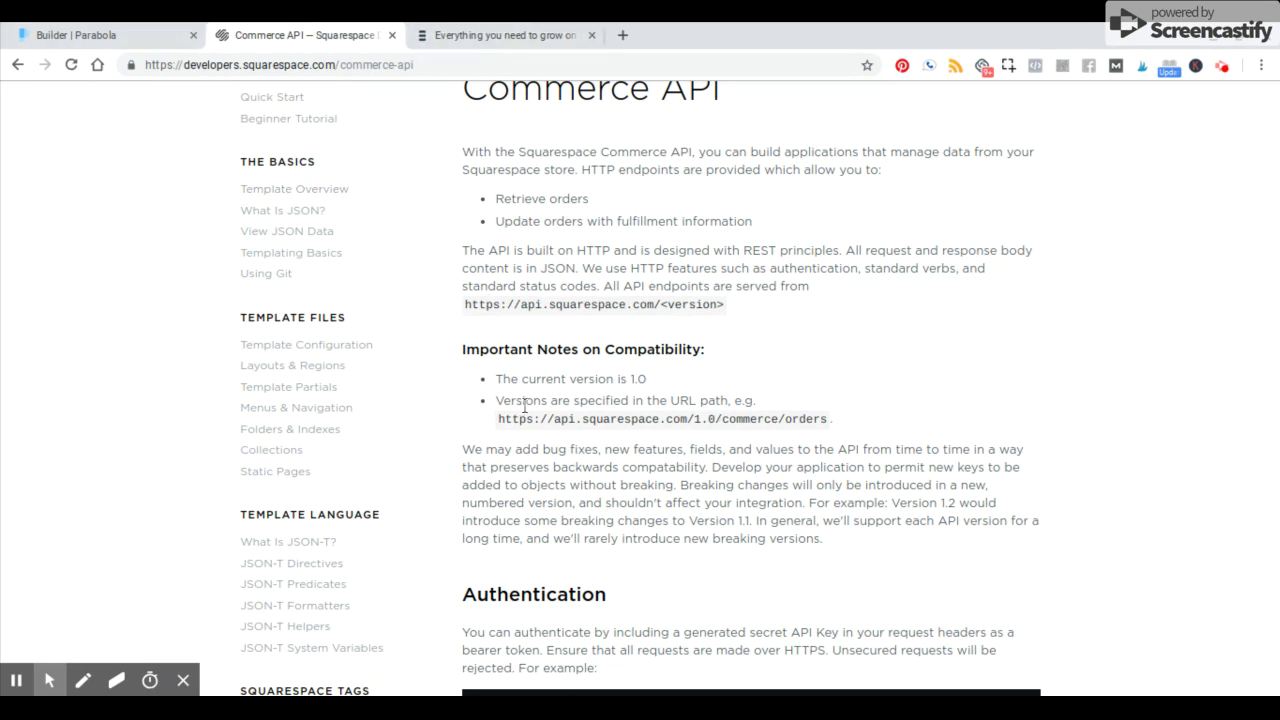
left_click_drag(500, 418, 744, 420)
left_click(145, 34)
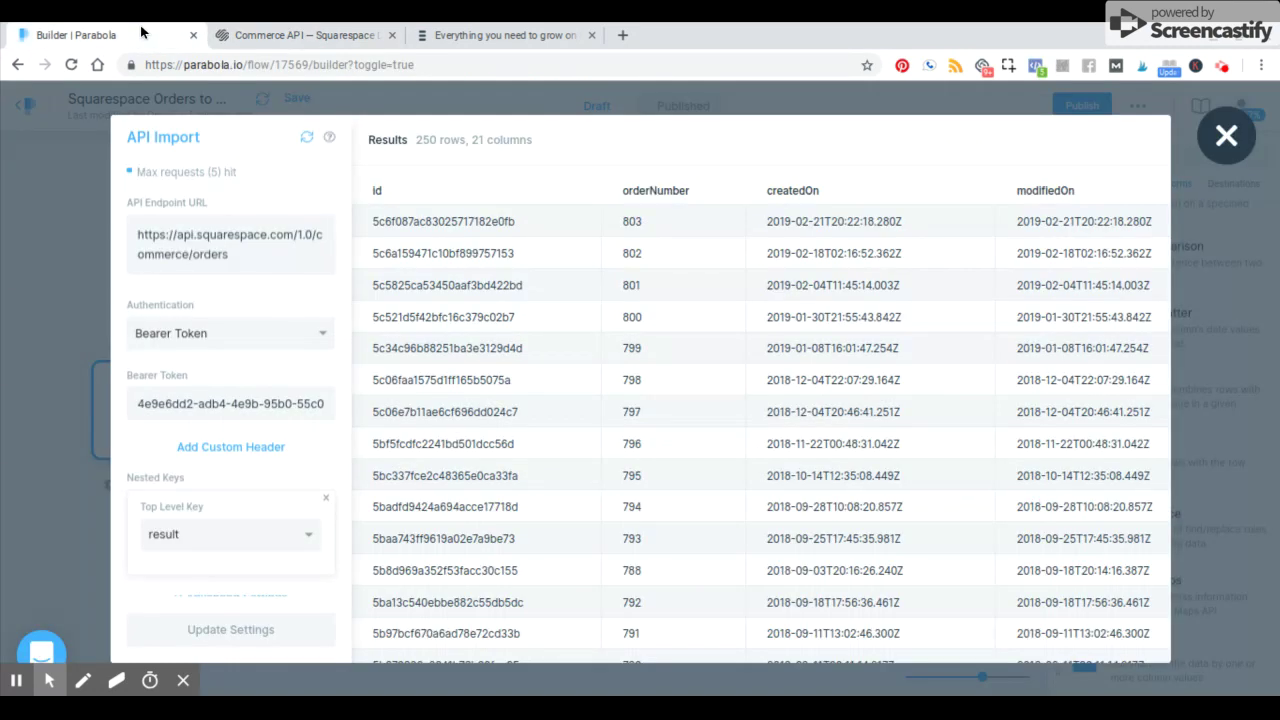
left_click_drag(234, 252, 129, 237)
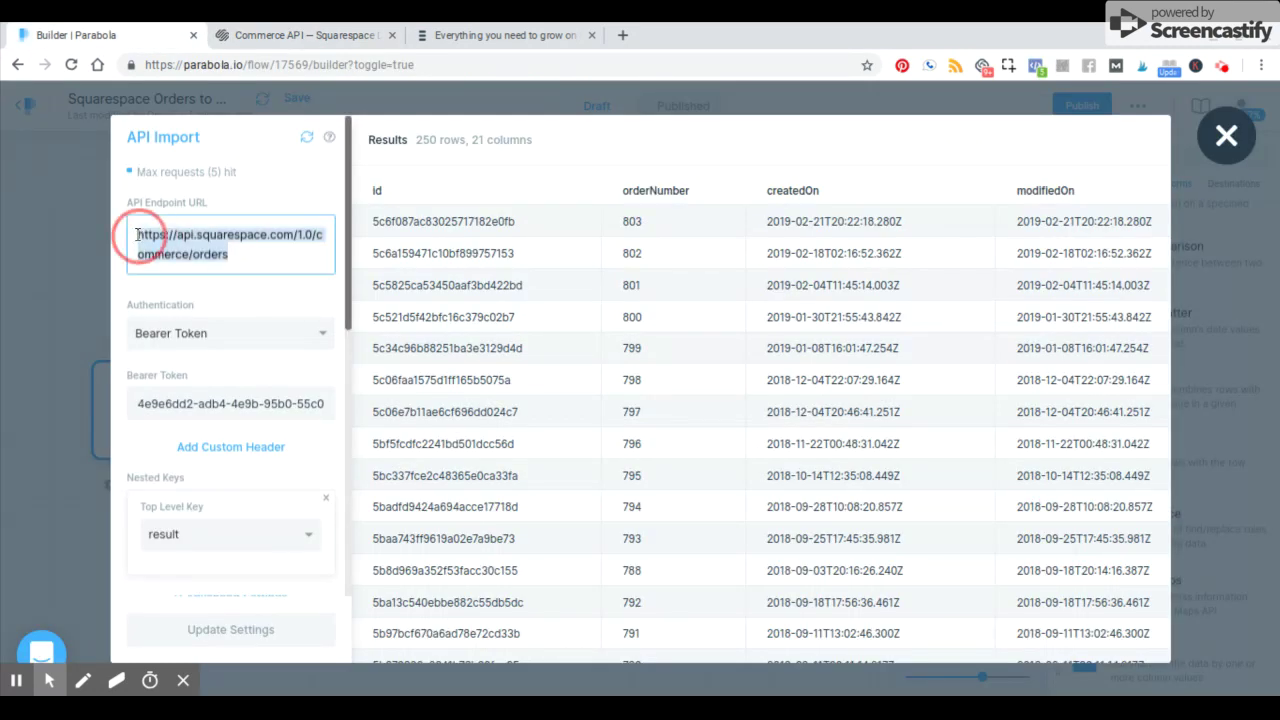
- Examine the API Import's nested key and advanced settings, including the pagination key, cursor key and maximum requests
scroll(194, 331, "down", 1)
scroll(194, 331, "down", 3)
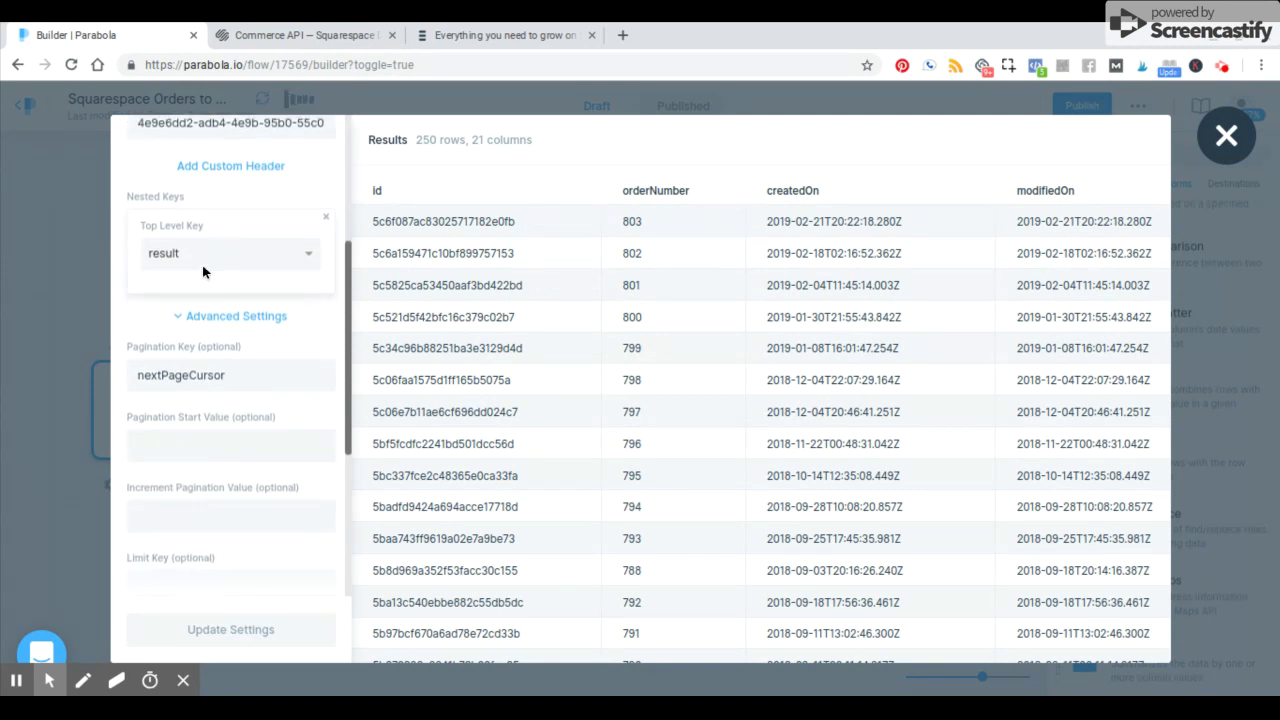
scroll(200, 292, "down", 2)
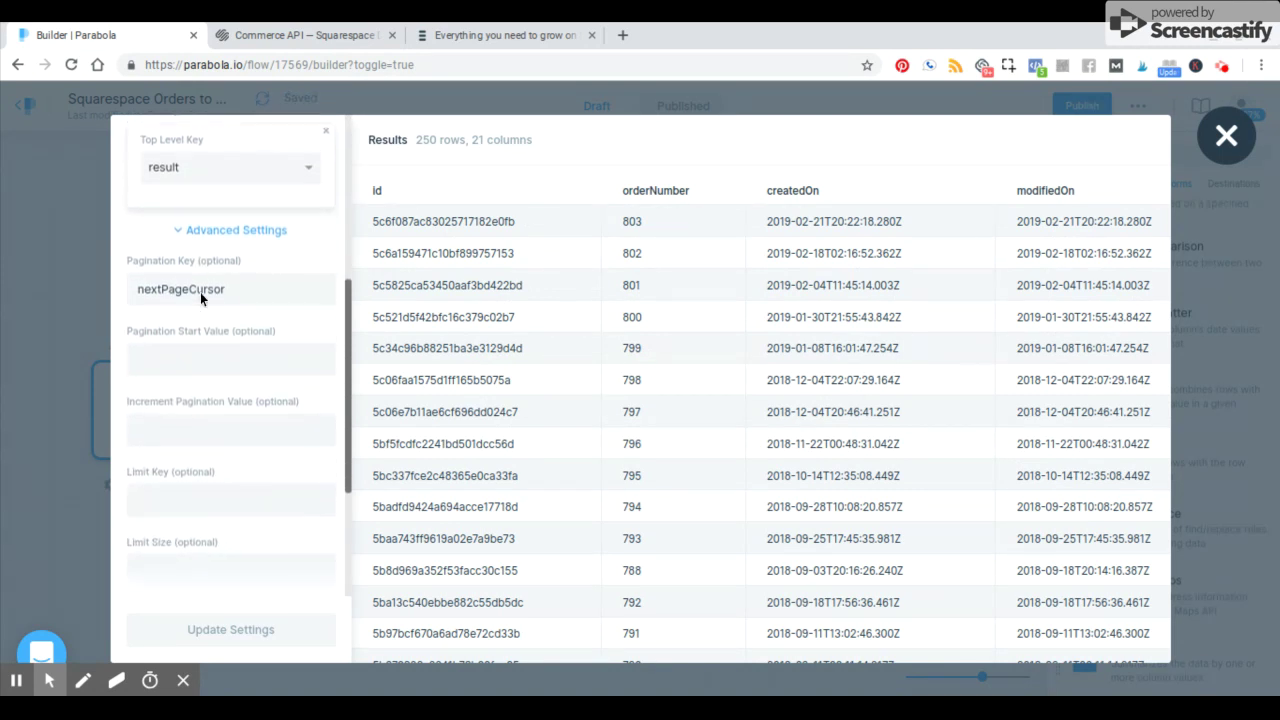
scroll(200, 293, "down", 1)
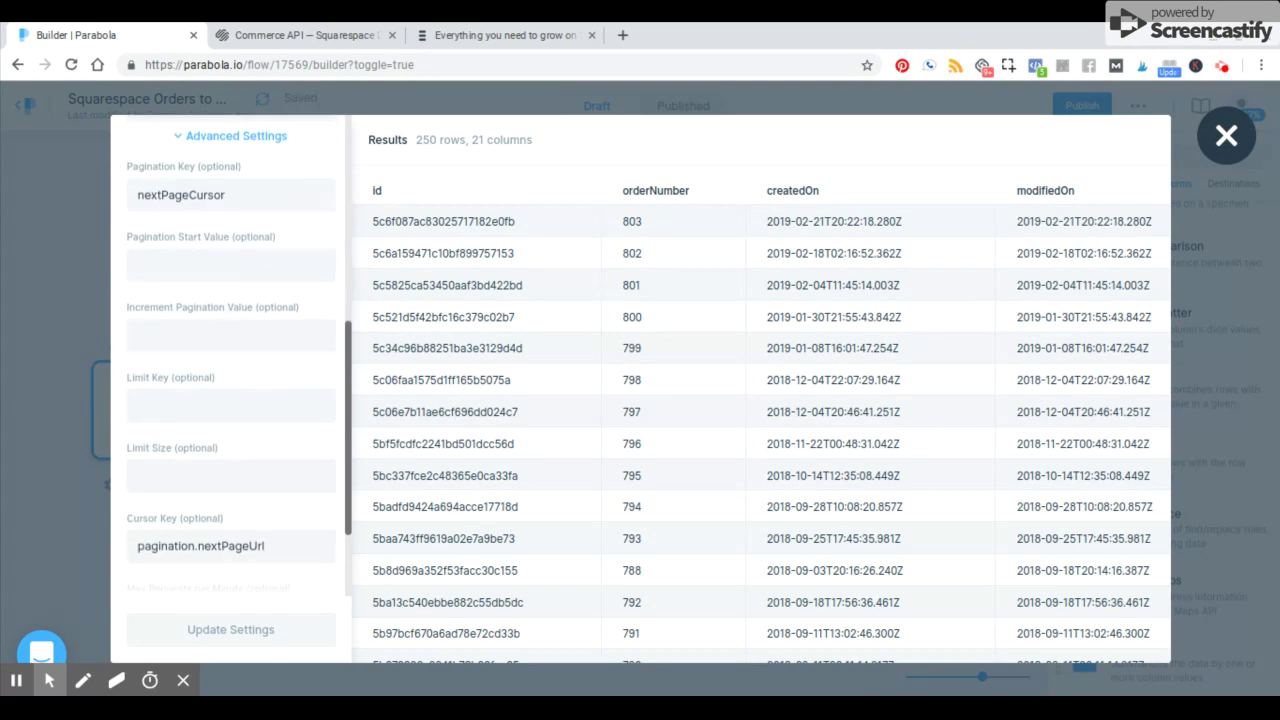
scroll(200, 310, "up", 1)
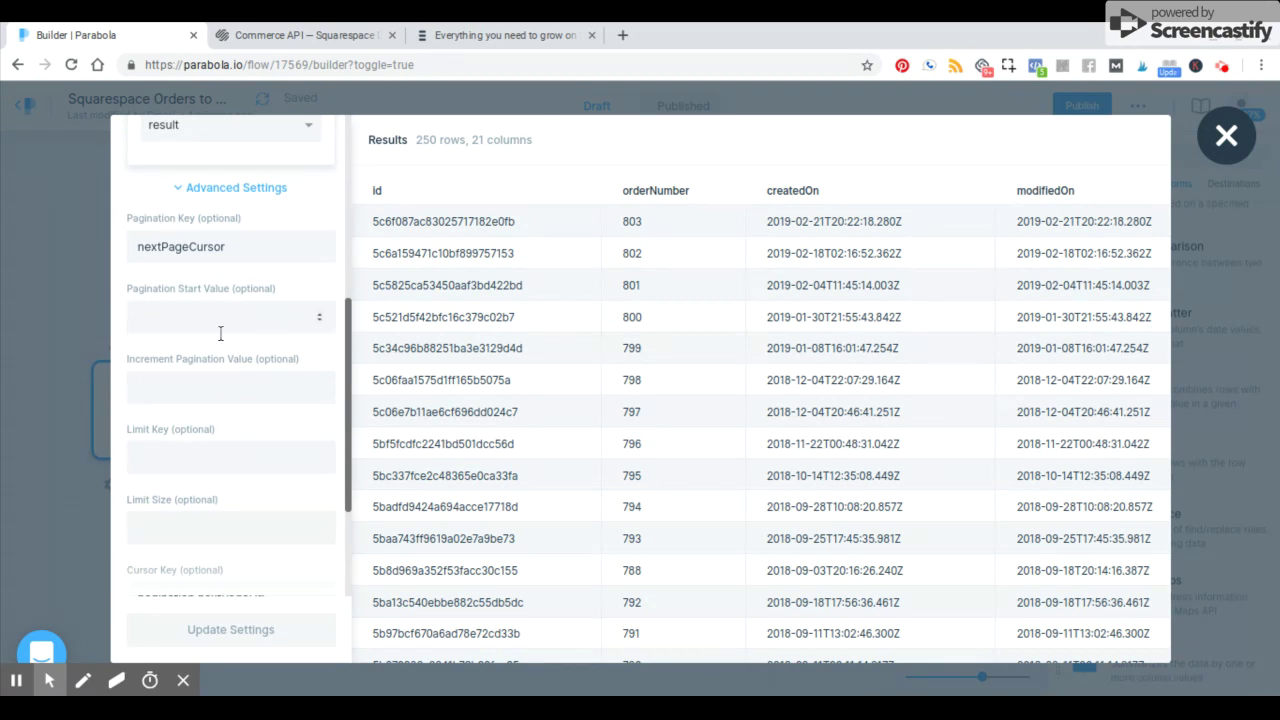
scroll(220, 334, "down", 3)
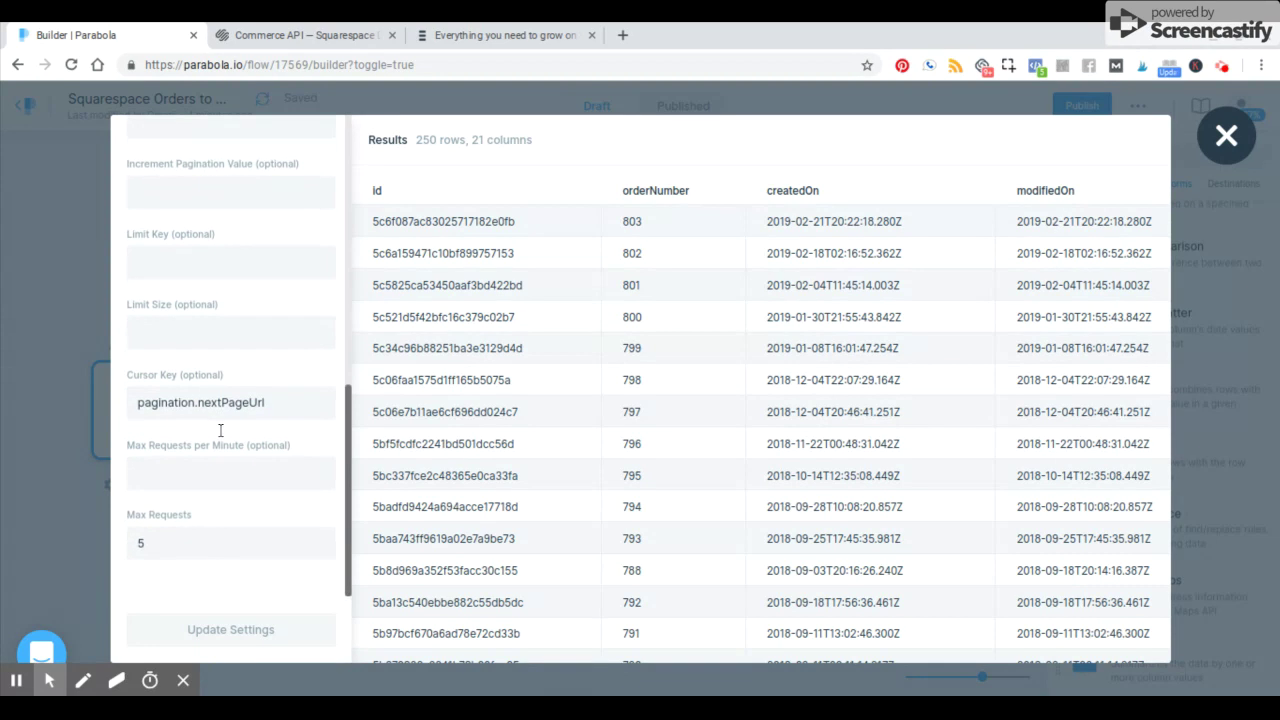
scroll(220, 400, "up", 5)
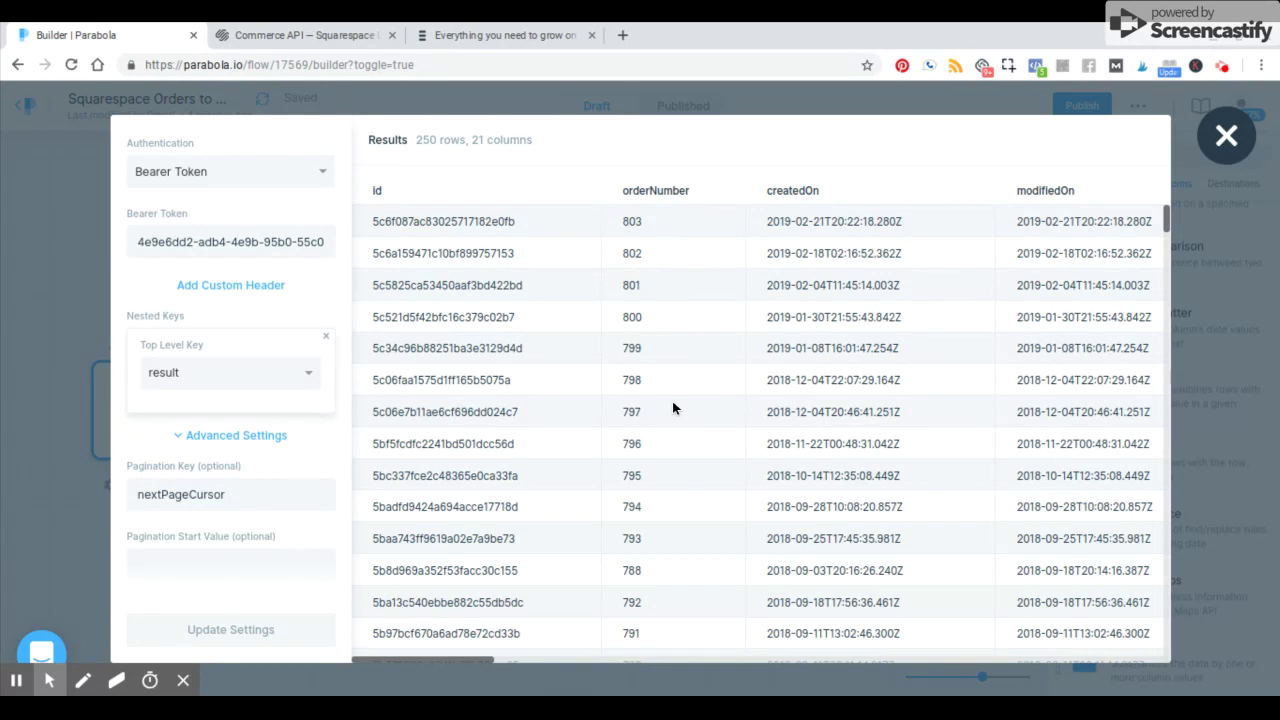
- Look over the imported order rows in the API Import results and close the step's settings
scroll(674, 408, "down", 2)
scroll(674, 408, "up", 2)
left_click(1226, 136)
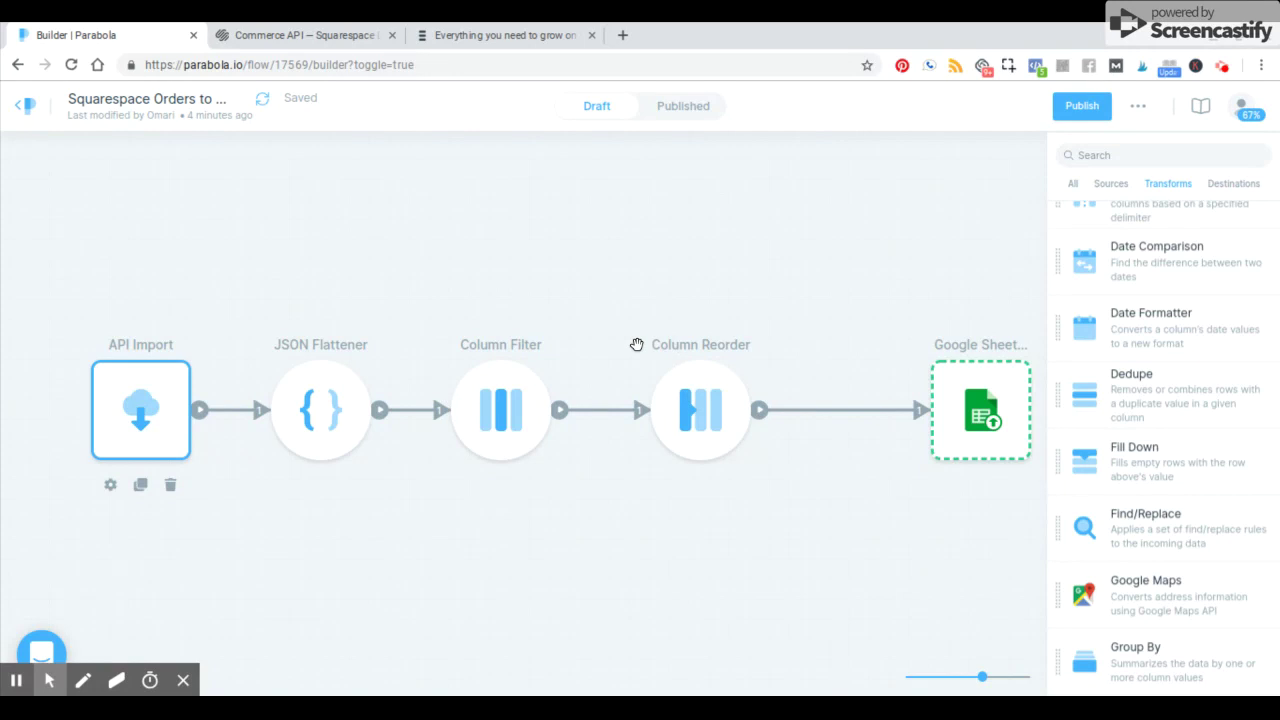
- Publish the Squarespace orders flow that ends in the Google Sheets export
mouse_move(337, 371)
mouse_move(318, 410)
mouse_move(519, 405)
left_click(1089, 112)
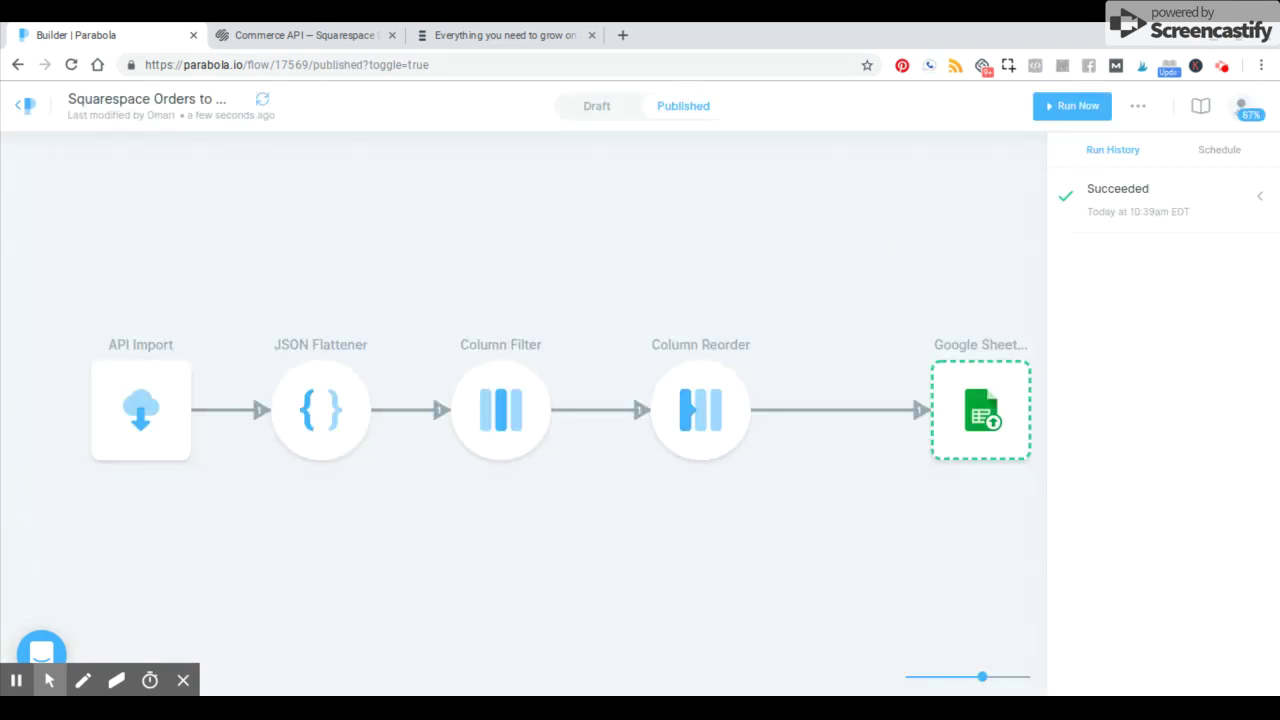
- Open a new schedule rule for the published flow, view its frequency options and close it without saving
left_click(1219, 152)
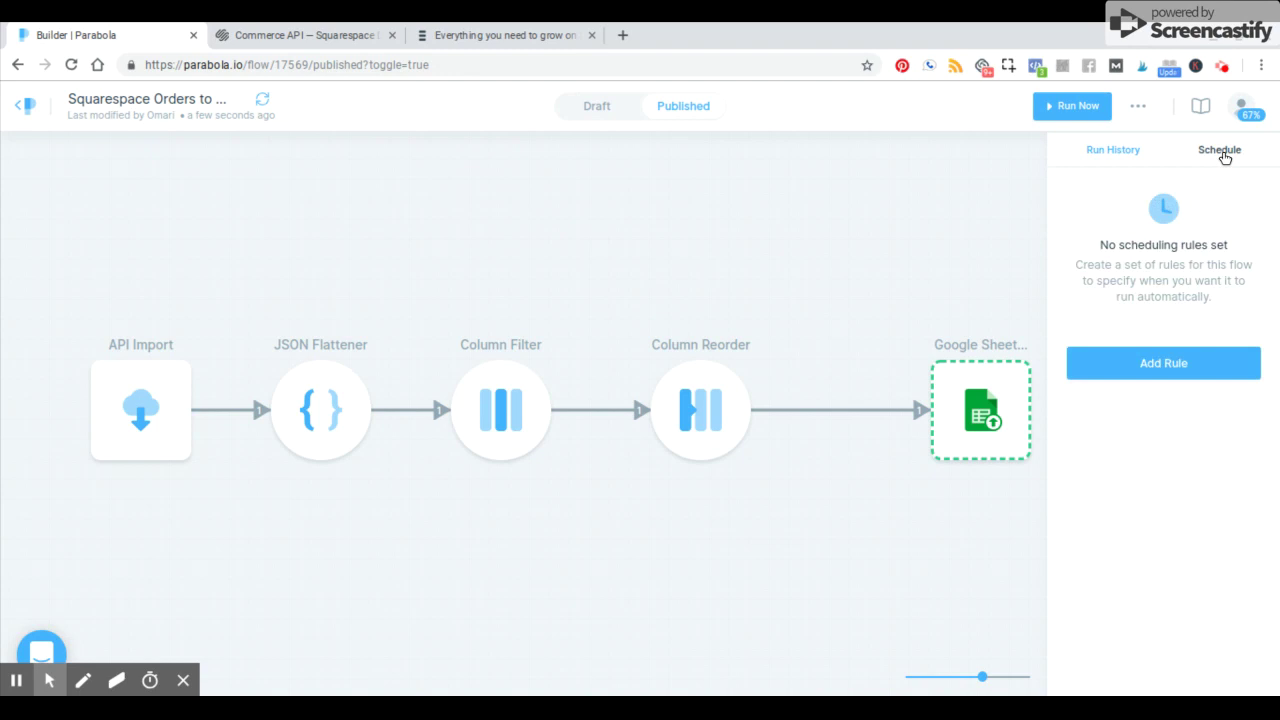
left_click(1150, 362)
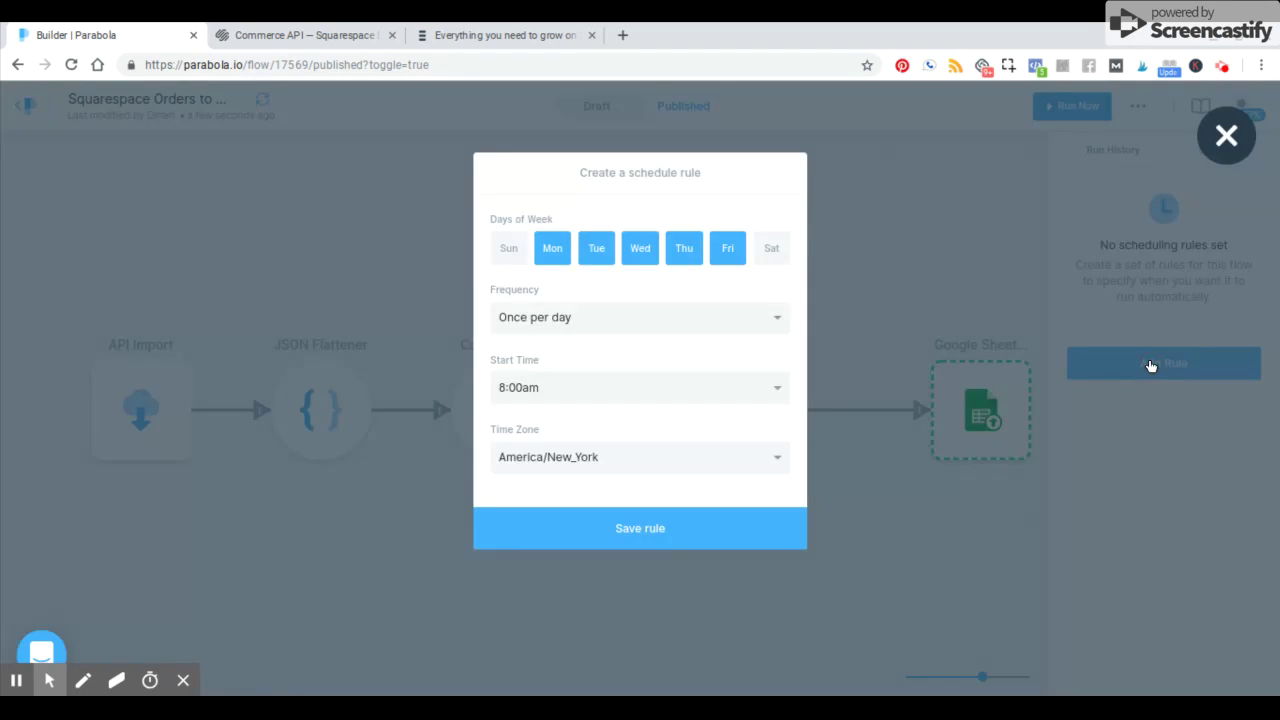
left_click(565, 318)
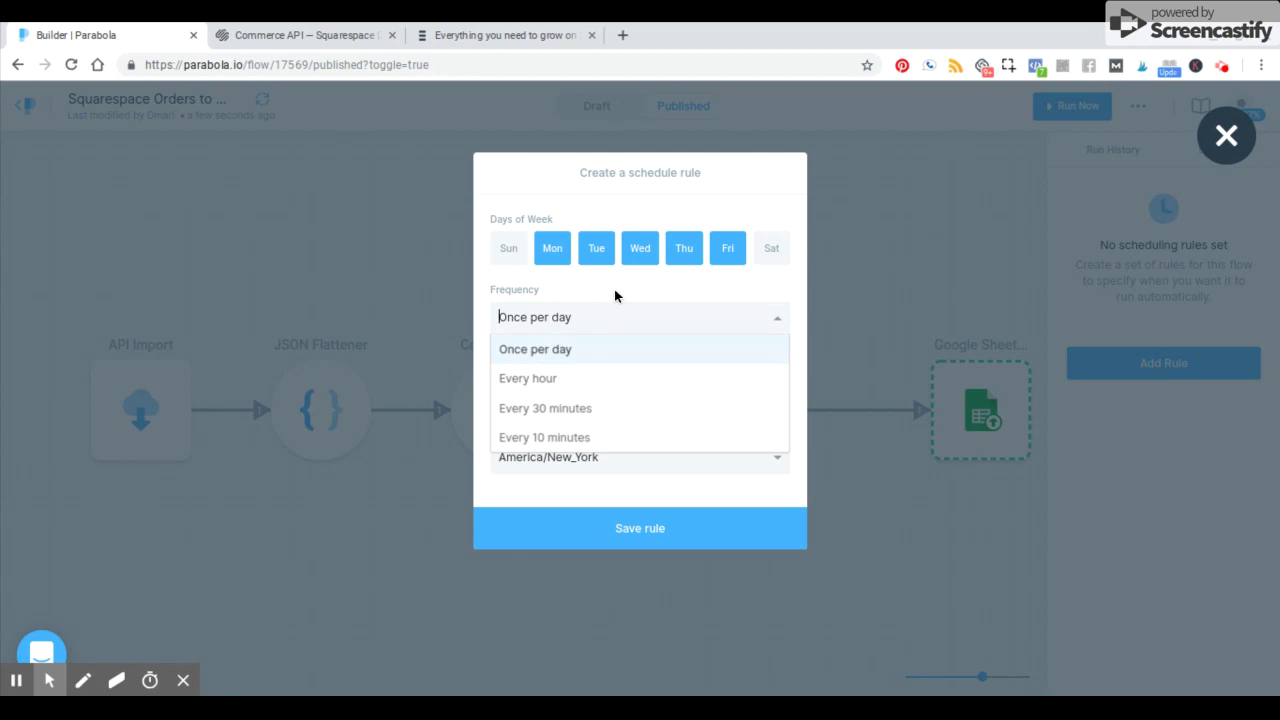
left_click(917, 201)
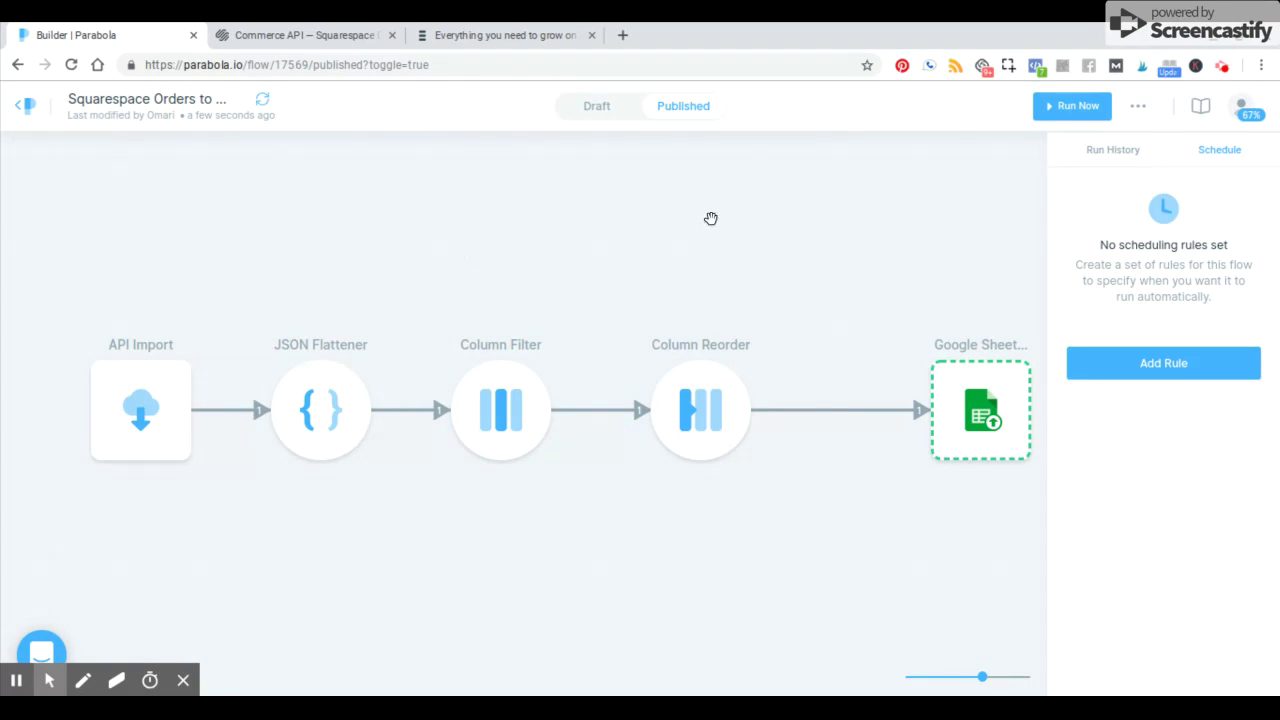
scroll(771, 254, "down", 1)
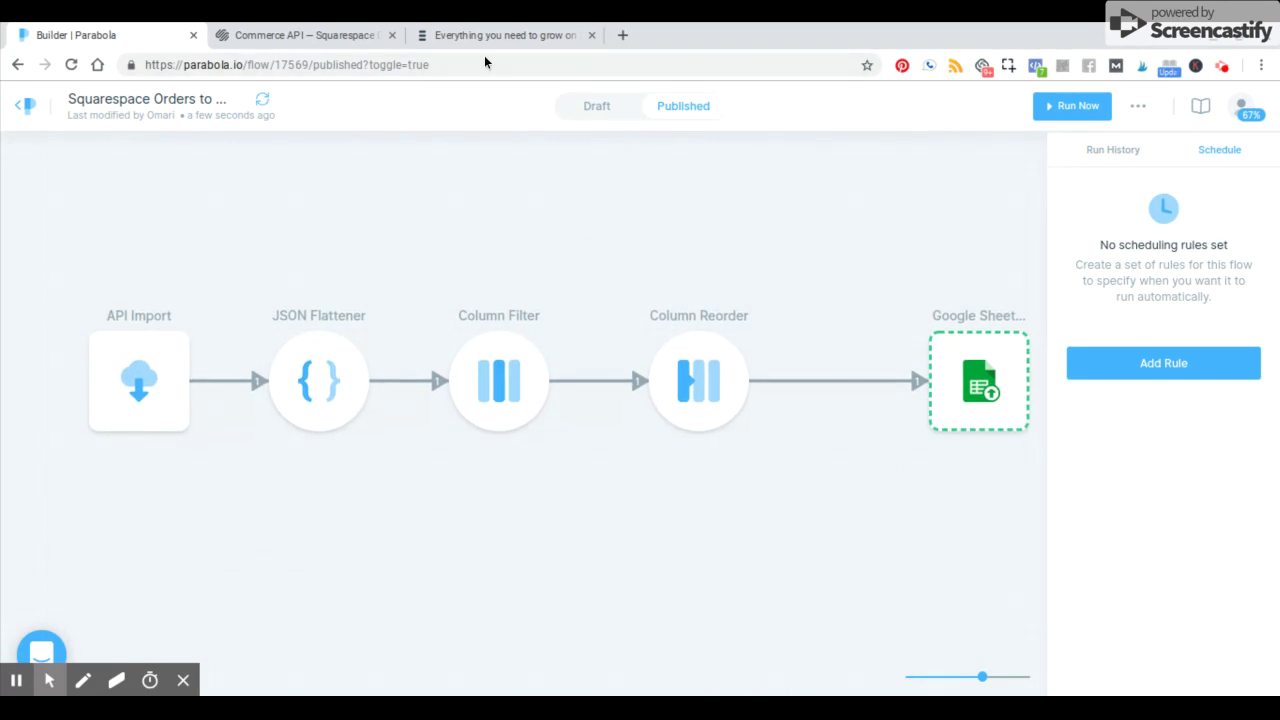
scroll(519, 228, "right", 1)
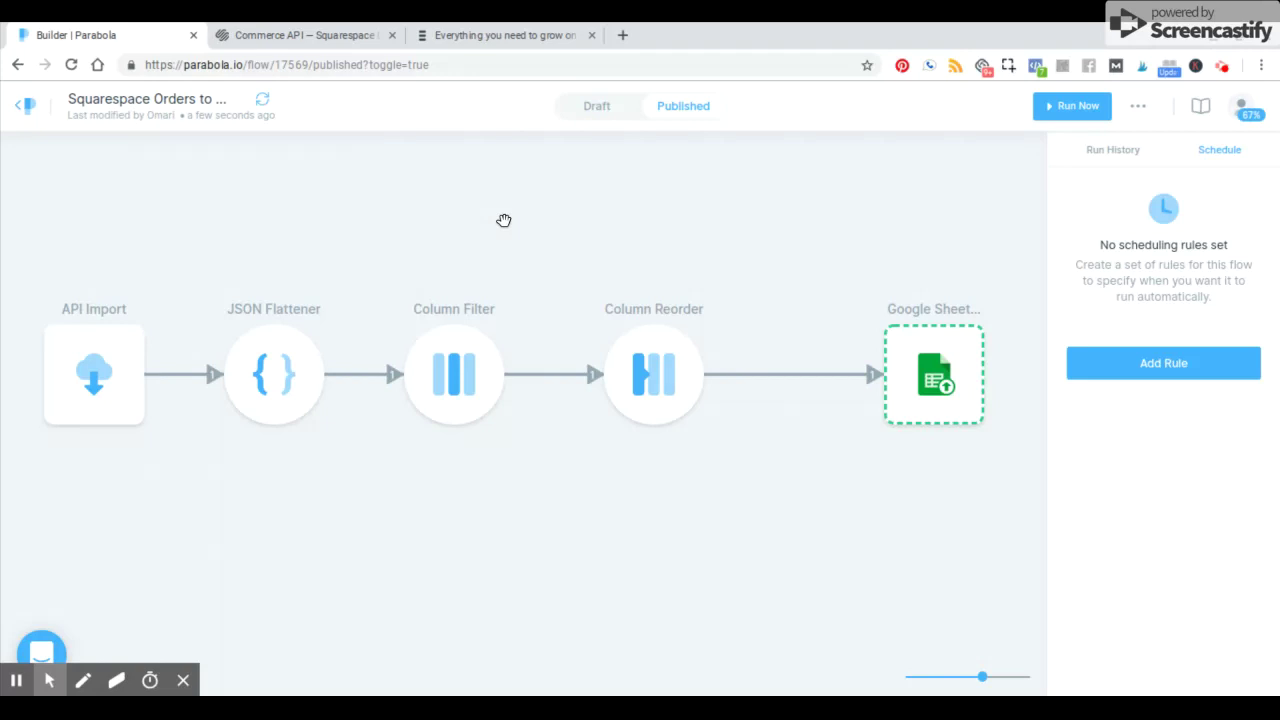